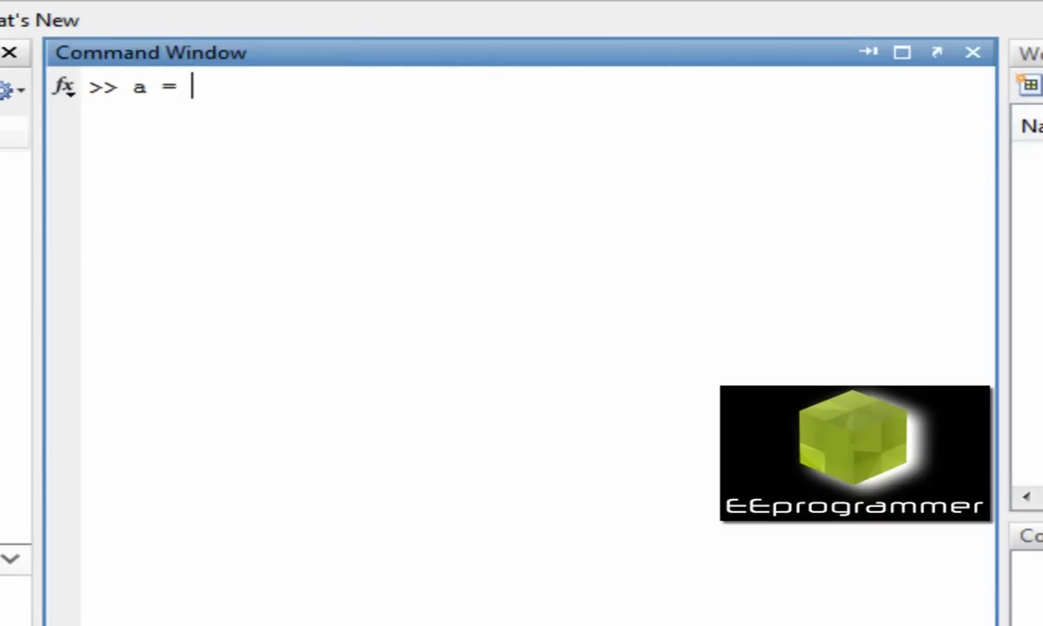
Run a = imread('Apple.jpg') to load the 363x340x3 image, then clear the printout with clc
type("imread")
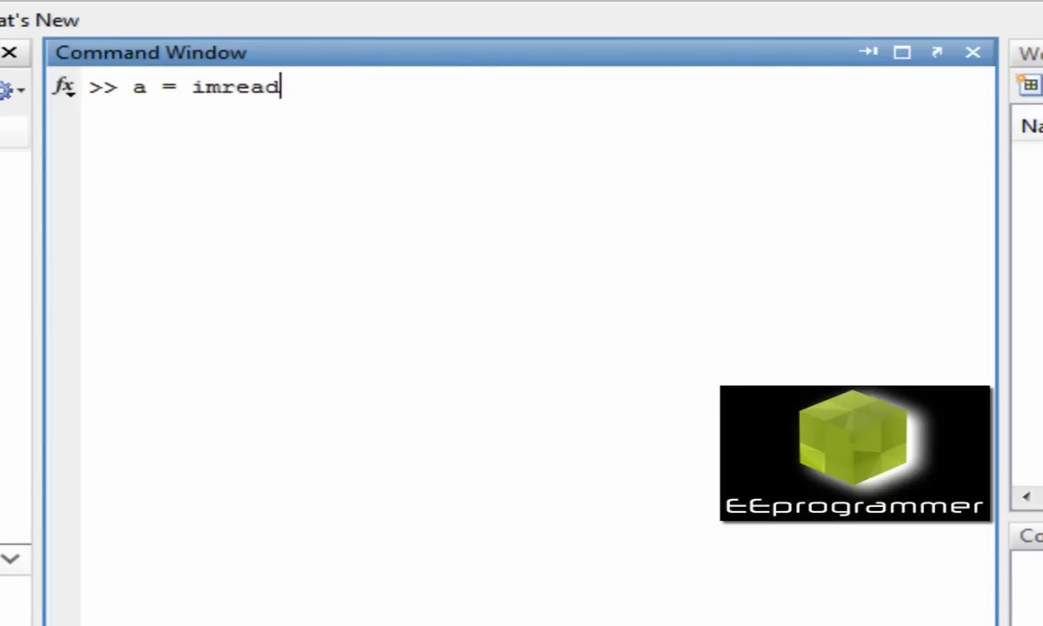
type("()")
key("Left")
type("''")
key("Left")
type("A")
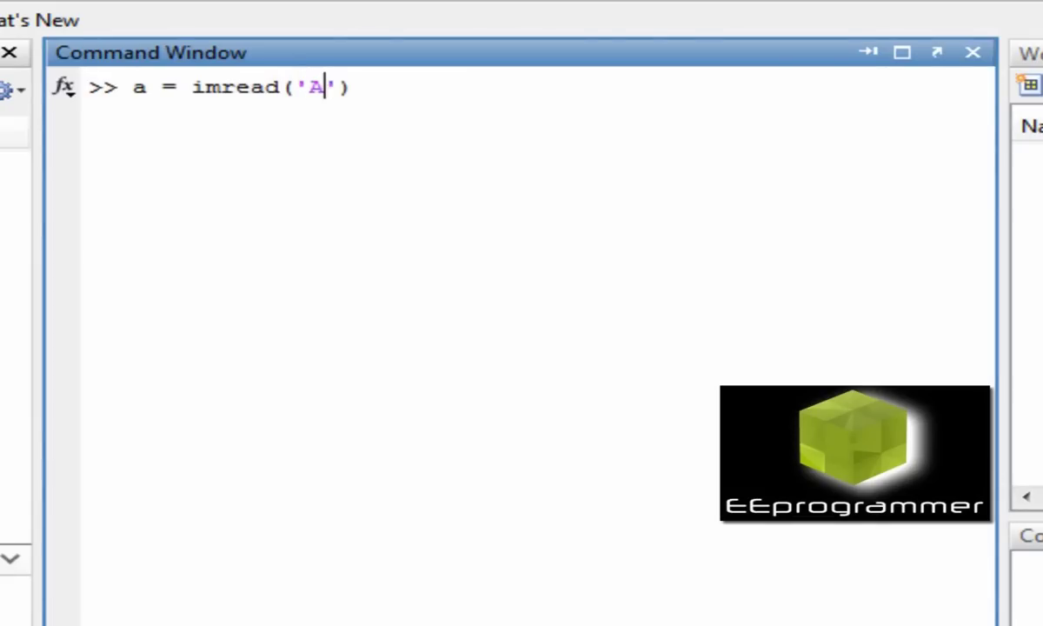
type("pple.")
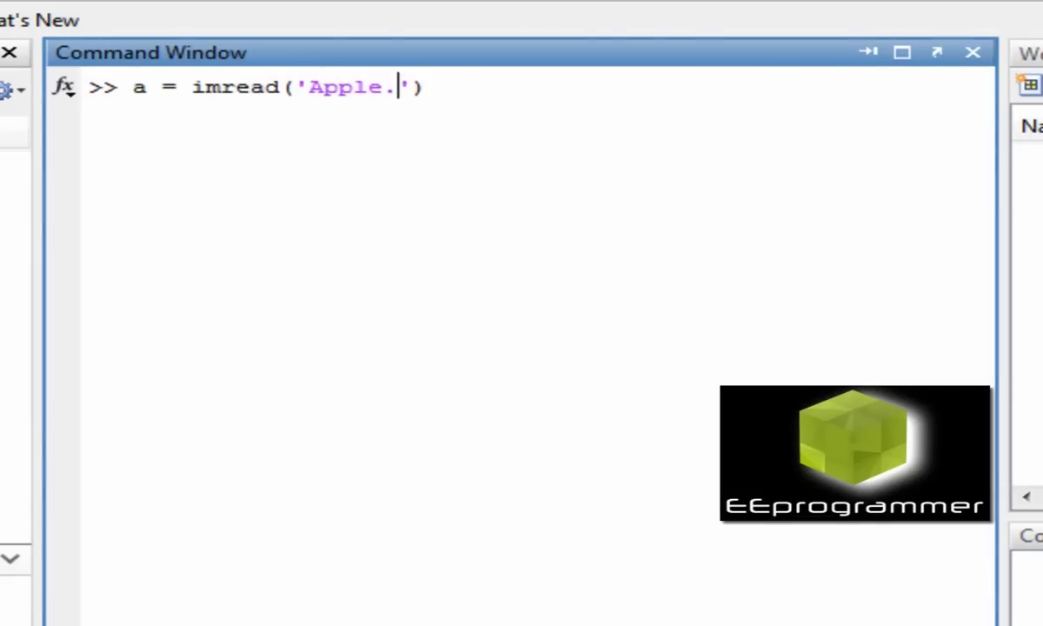
type("jpg")
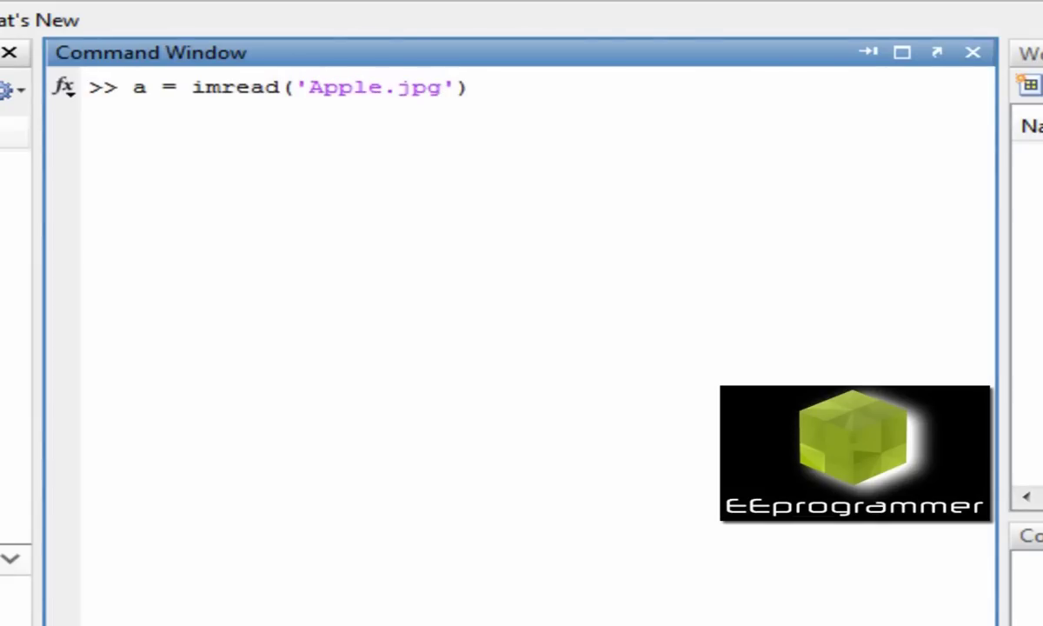
key("Return")
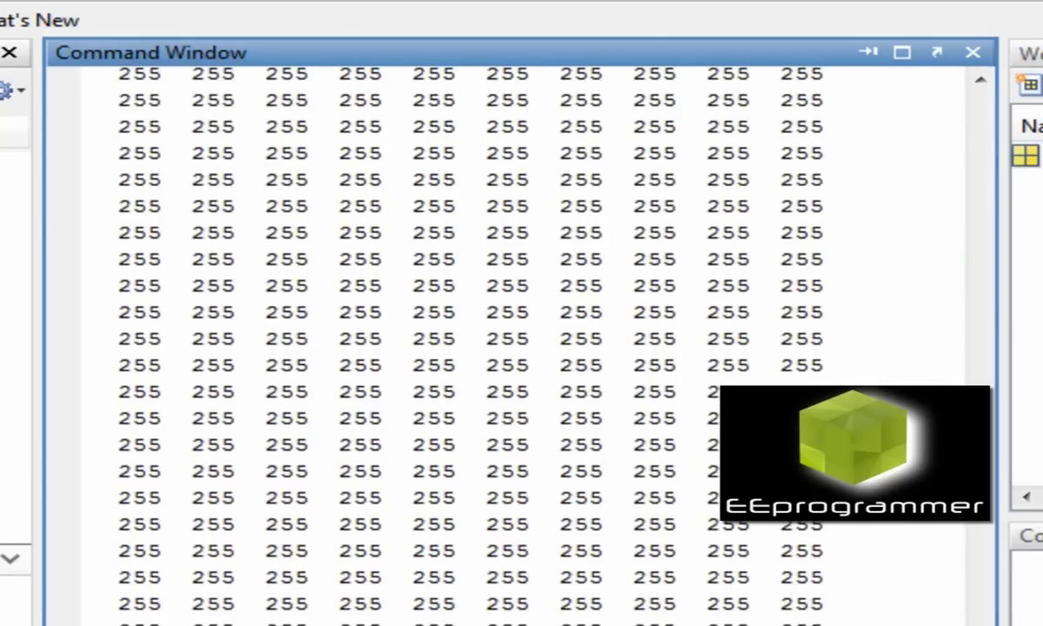
type("clc")
key("Return")
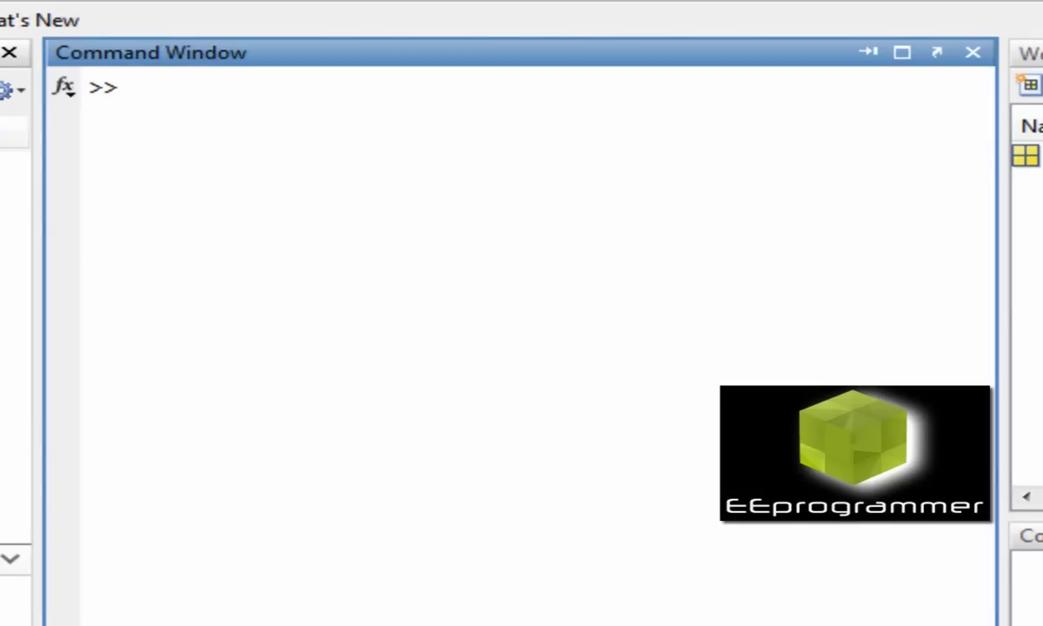
Display the colour apple with imshow(a), move its figure aside, then close it
type("im")
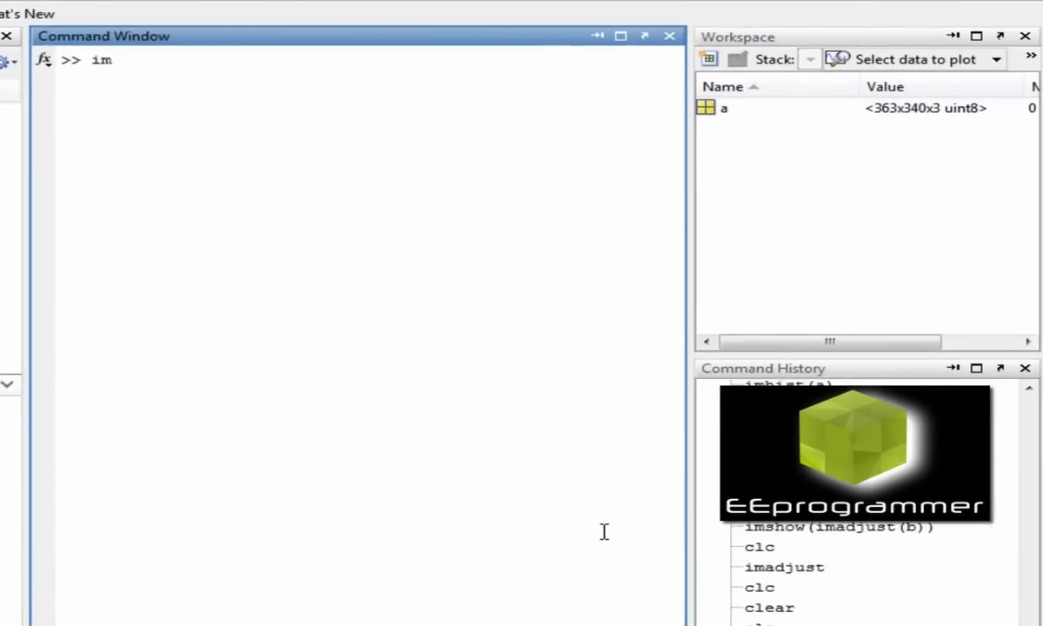
type("show")
type("(a)")
key("Left")
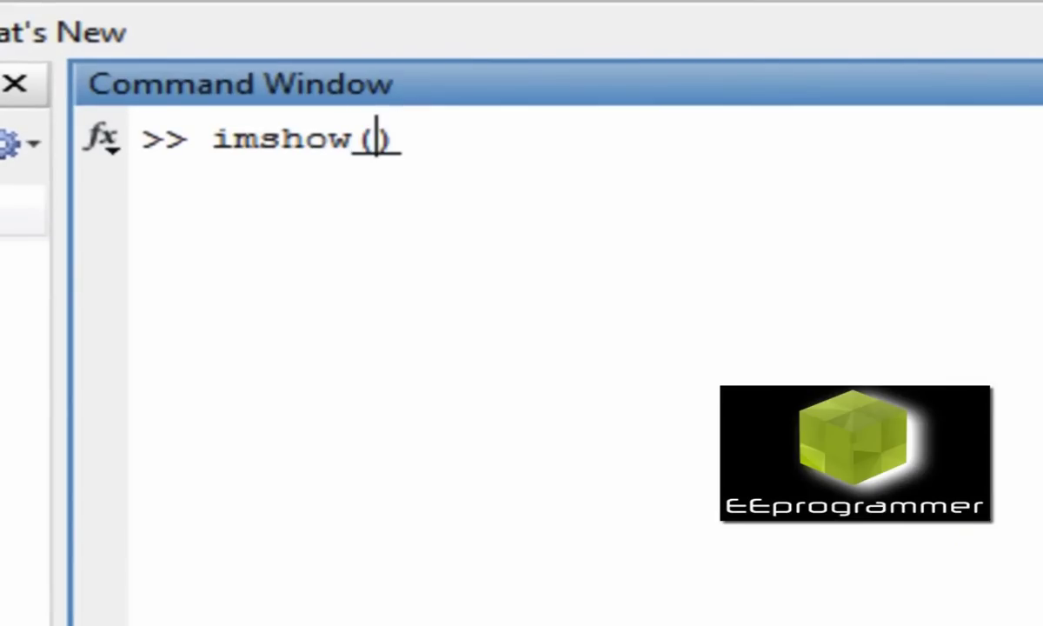
type("a")
key("Return")
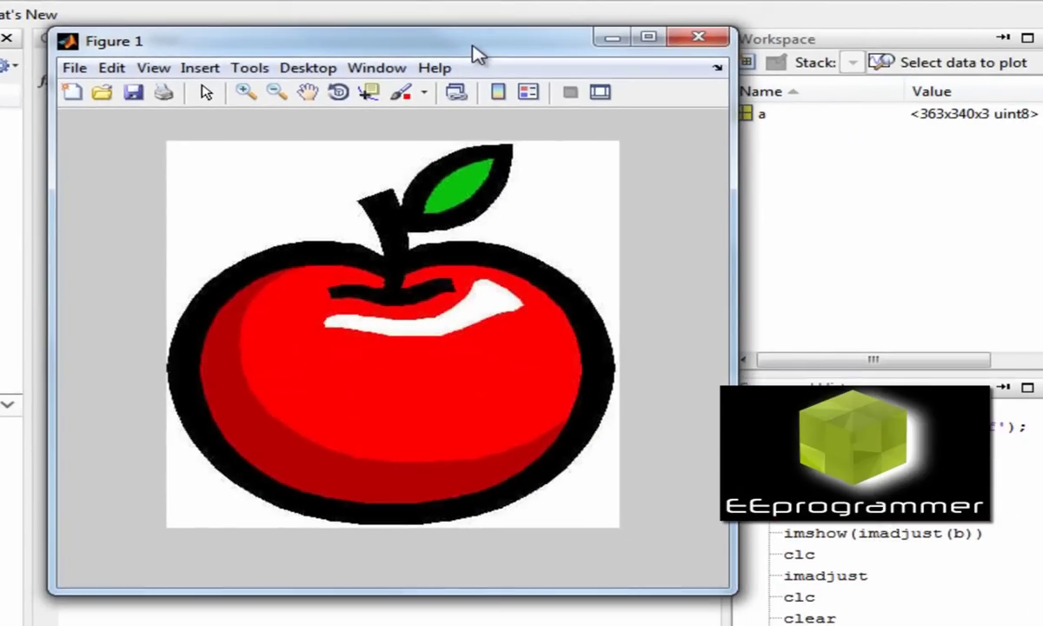
left_click_drag(476, 54, 461, 130)
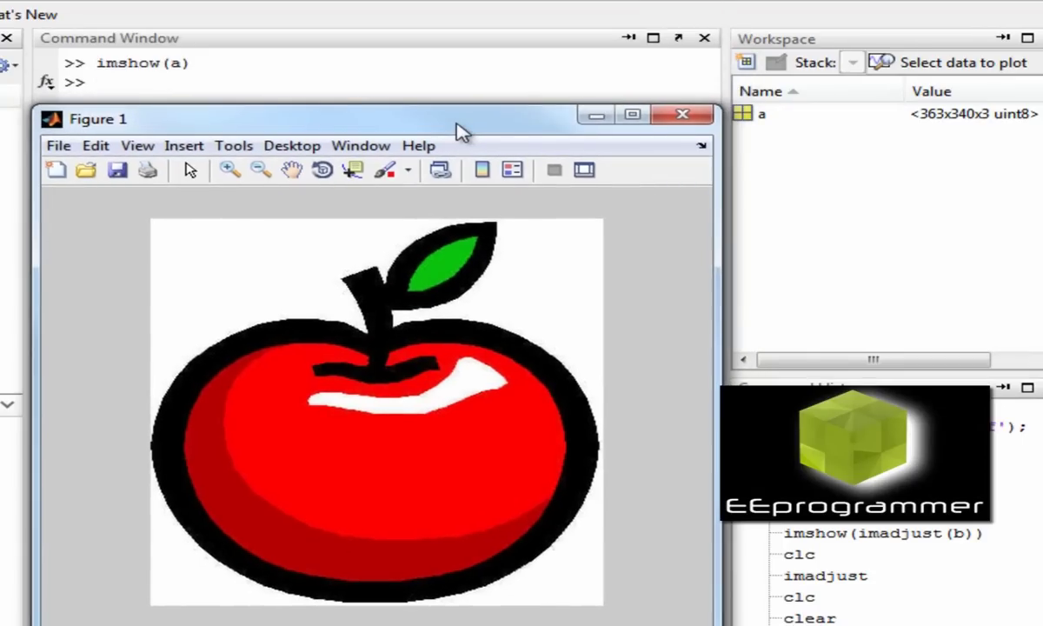
left_click(674, 116)
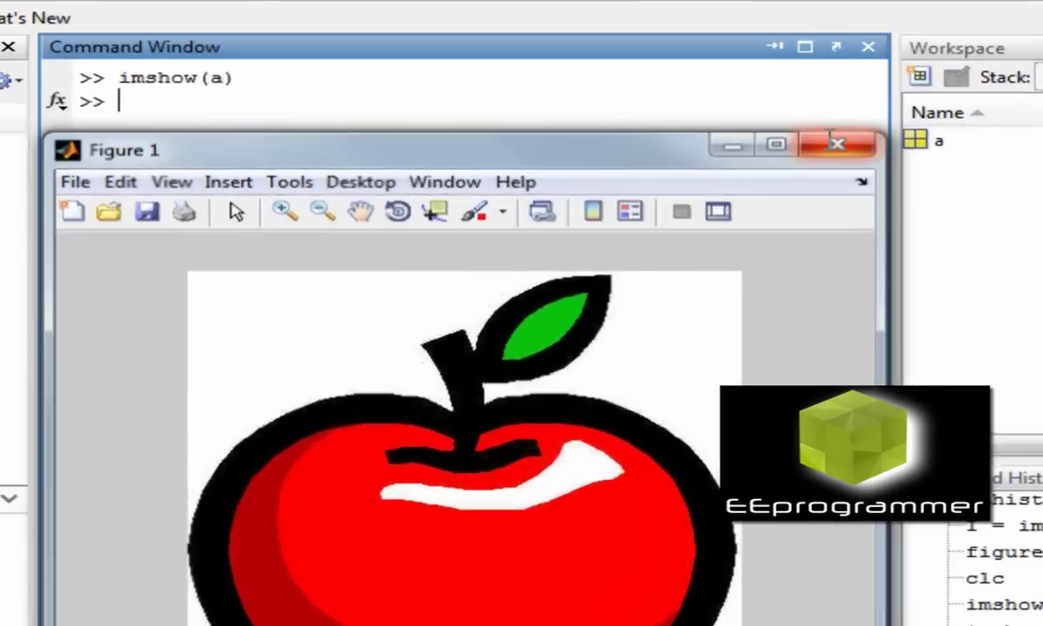
Clear the console and store the grayscale conversion of a in b with rgb2gray
type("clc")
key("Return")
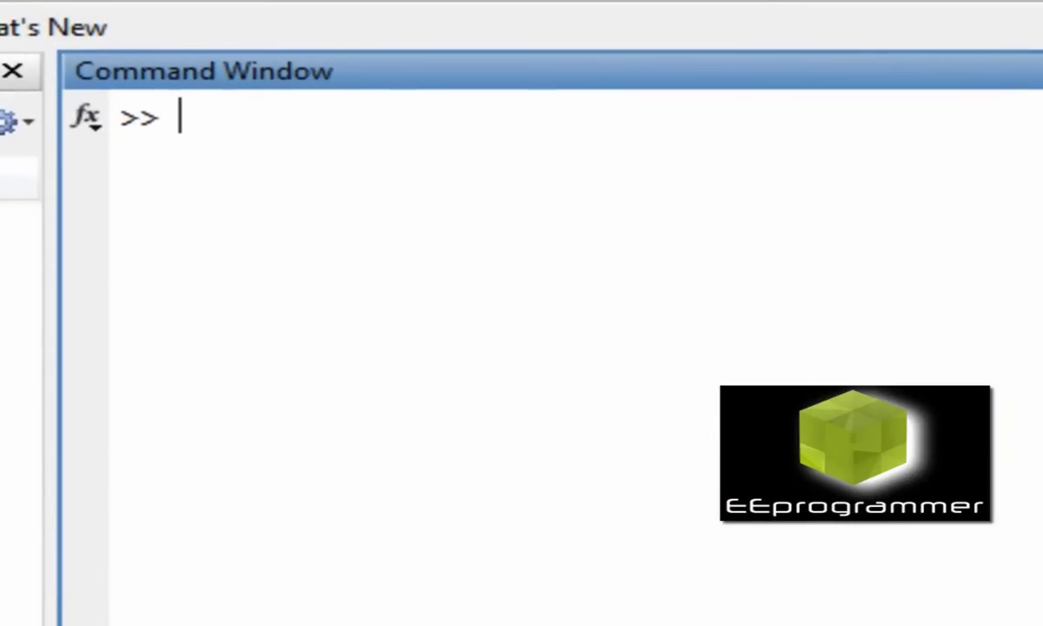
type("b ")
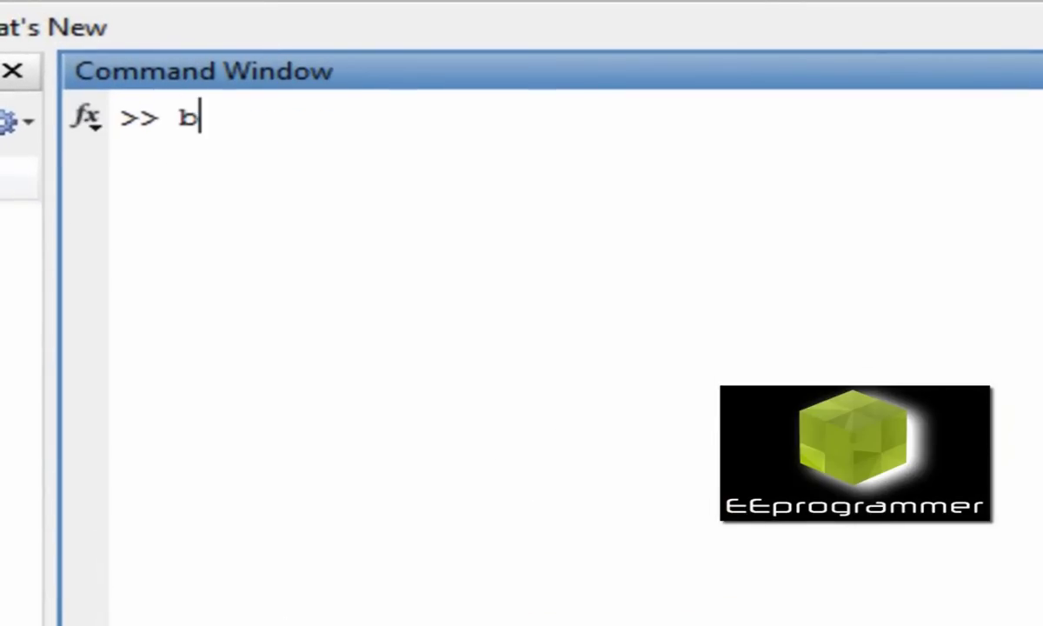
type("= ")
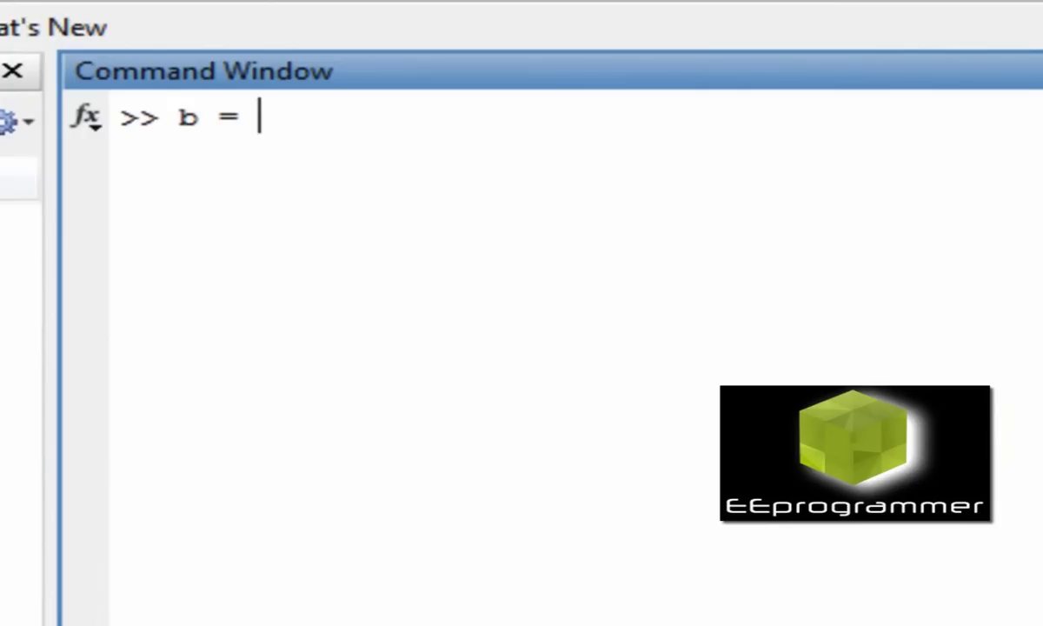
type("rgb2")
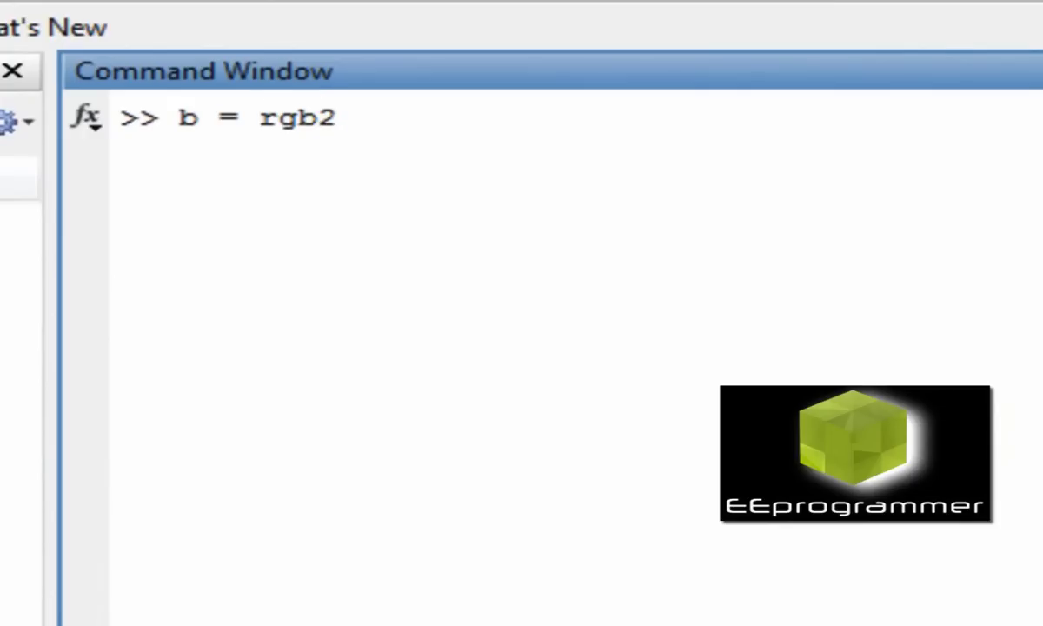
type("gray")
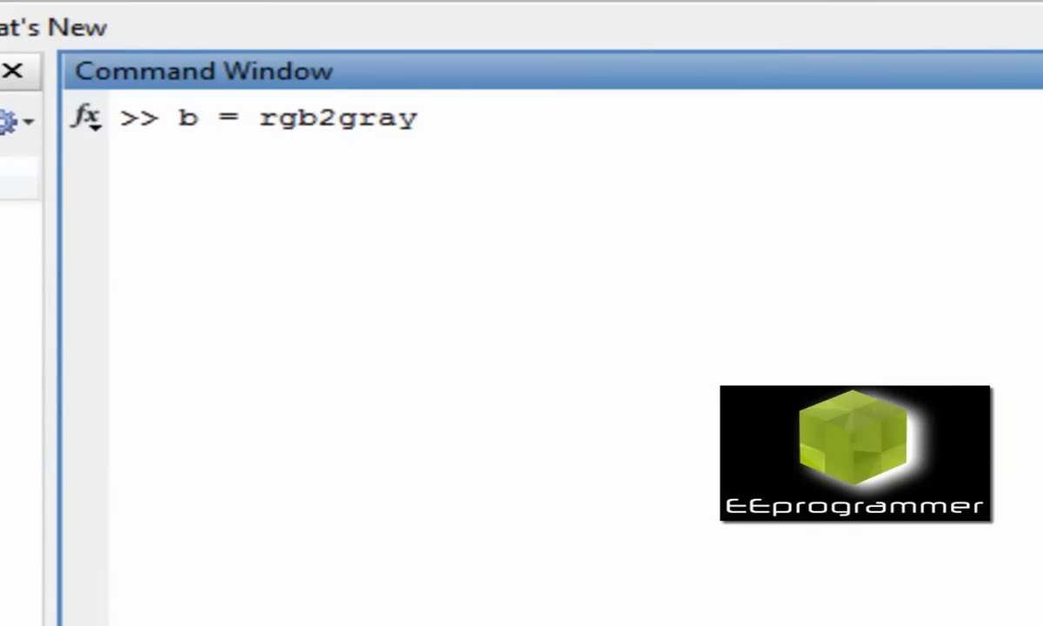
type("()")
key("BackSpace")
type("a);")
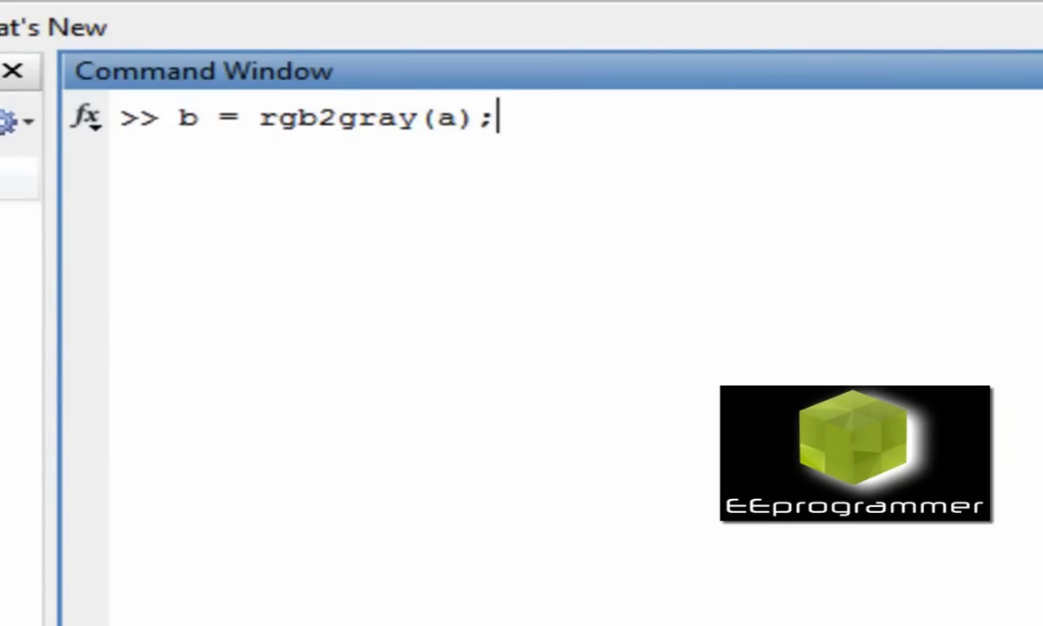
key("Return")
Show grayscale image b with imshow(b) and move its figure out of the way
type("im")
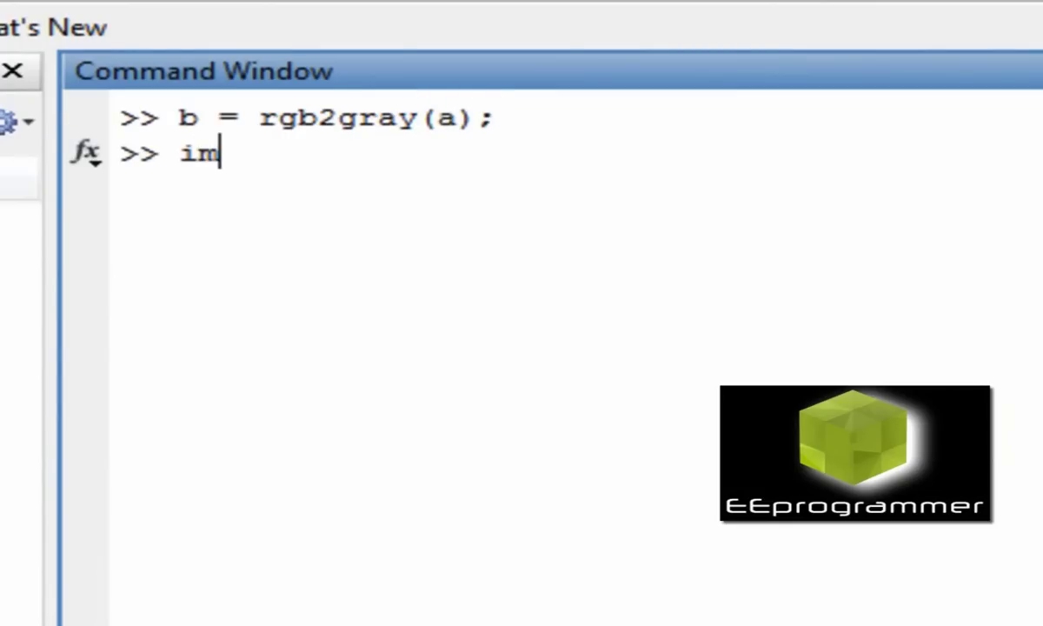
type("show()")
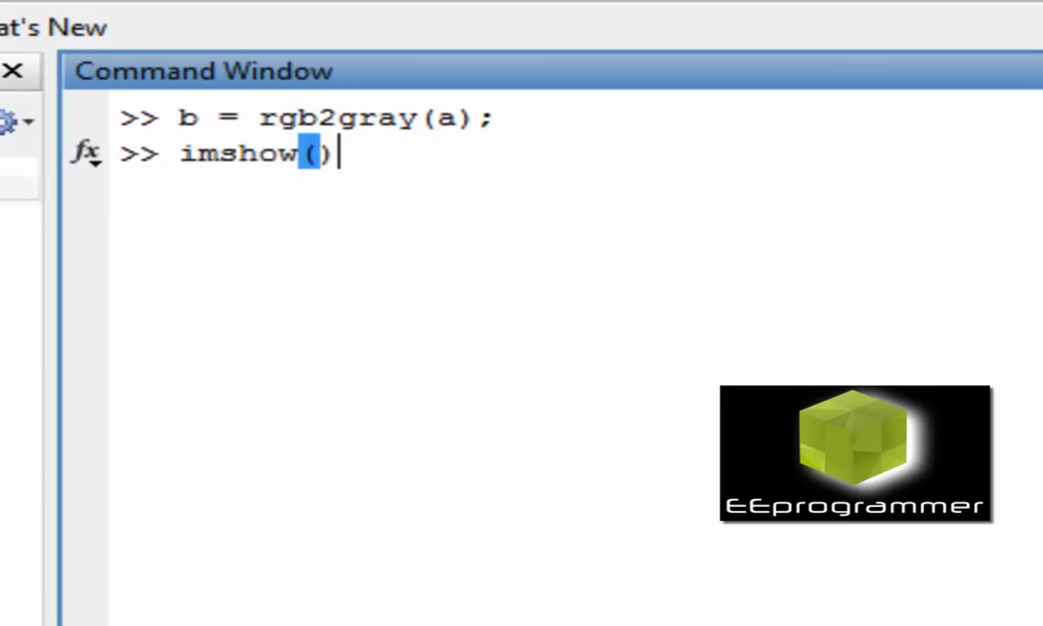
key("Left")
type("b")
key("Return")
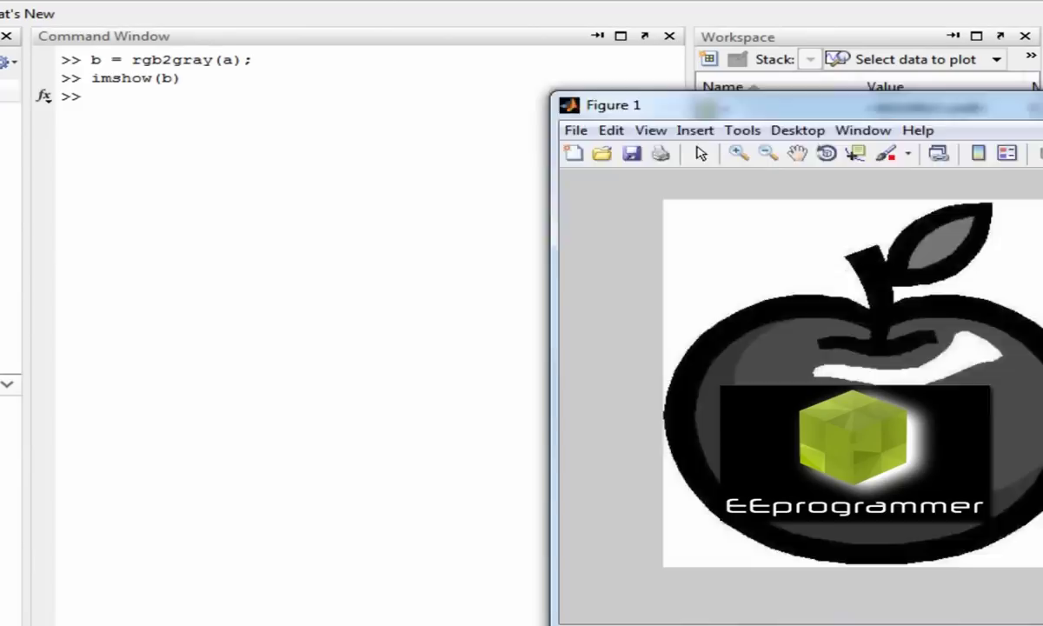
left_click_drag(480, 116, 1042, 116)
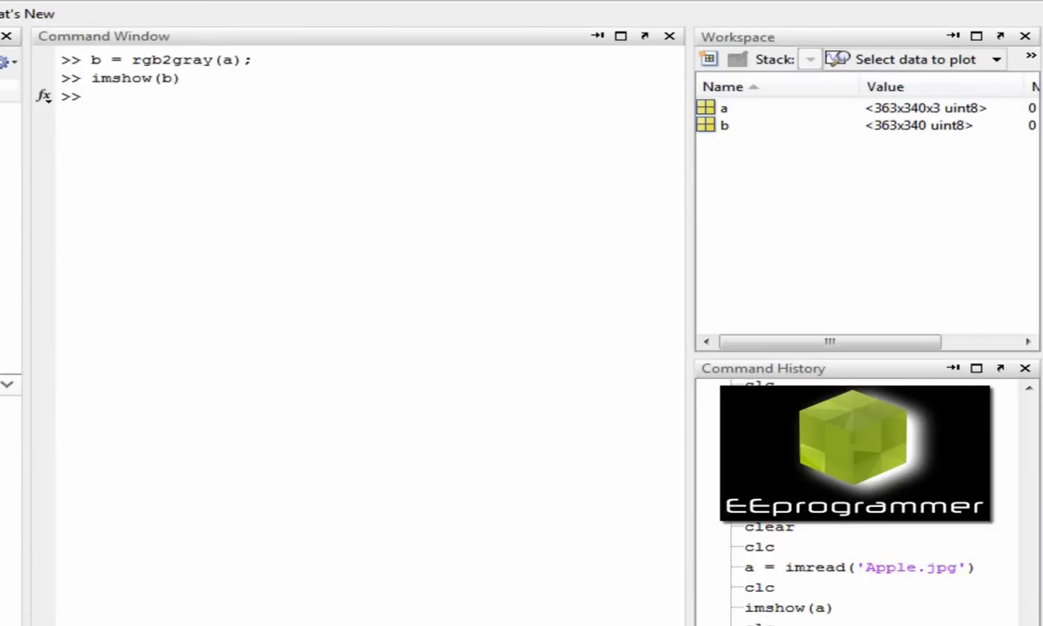
Plot the histogram of b with imhist(b), reposition its figure, then close it
left_click(567, 161)
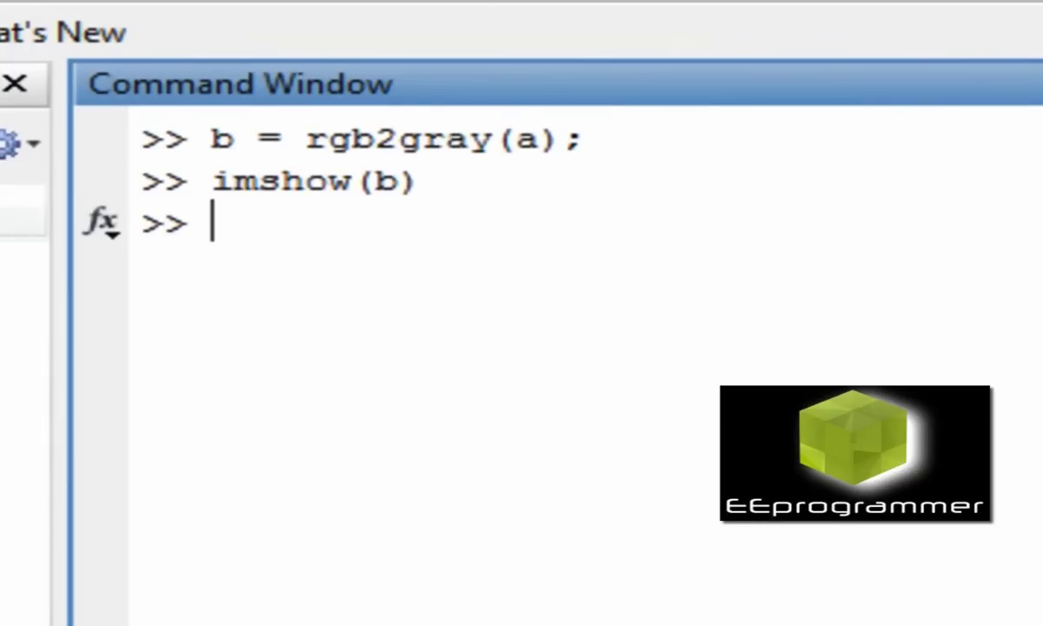
type("imh")
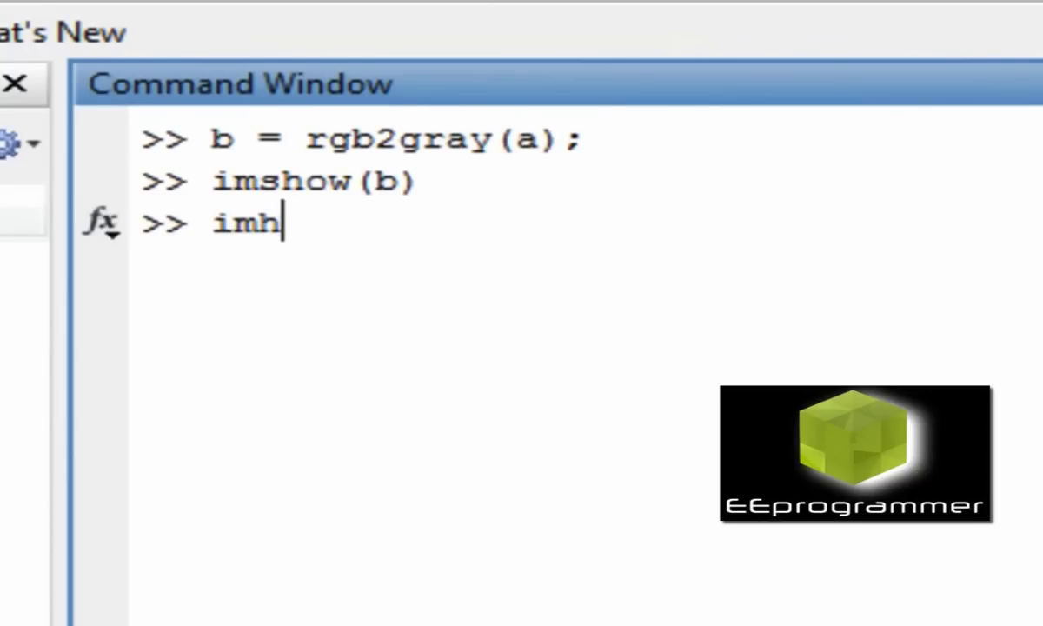
type("ist()")
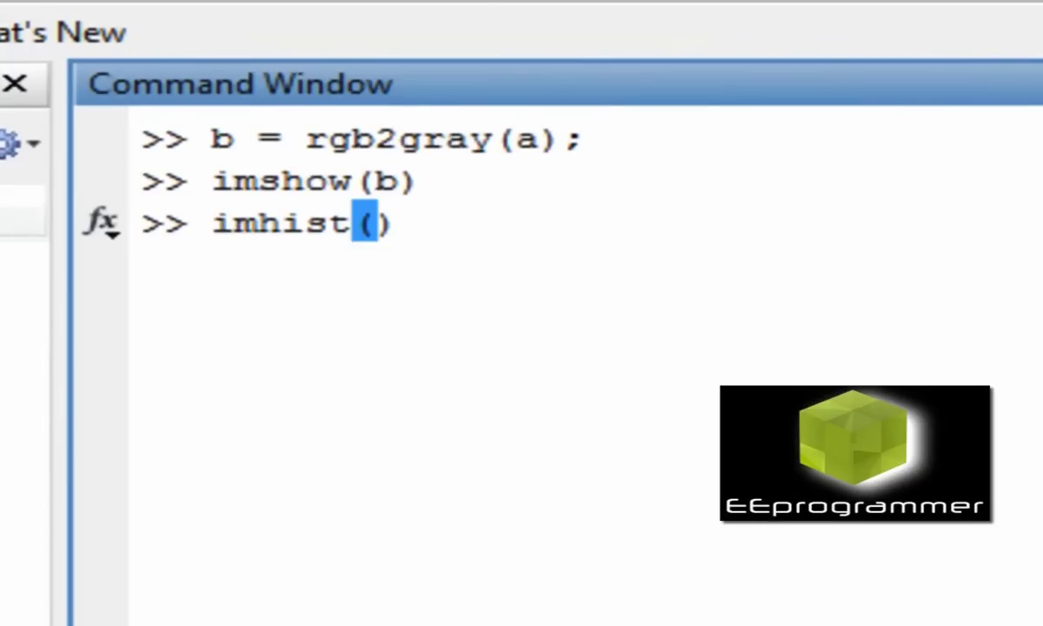
type("b")
key("Return")
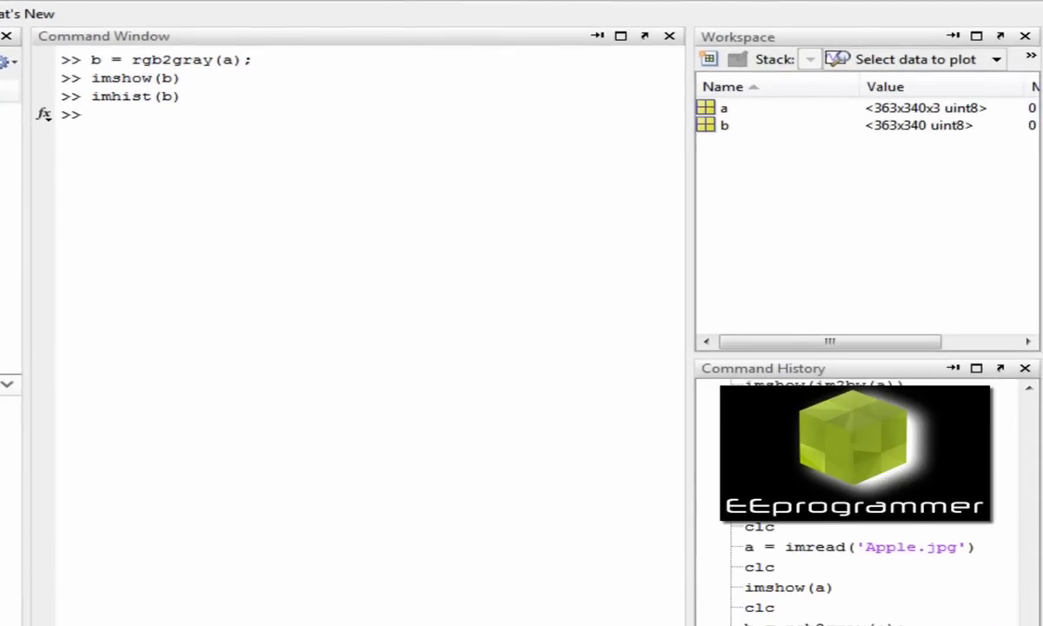
mouse_move(761, 18)
left_mouse_down()
mouse_move(391, 62)
mouse_move(399, 129)
left_mouse_up()
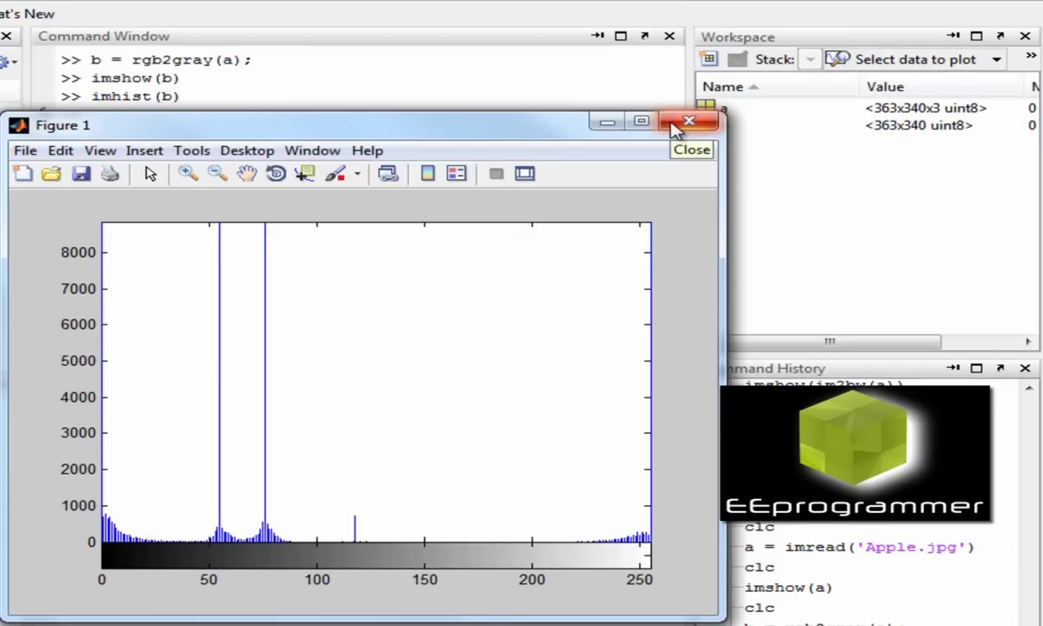
left_click(676, 128)
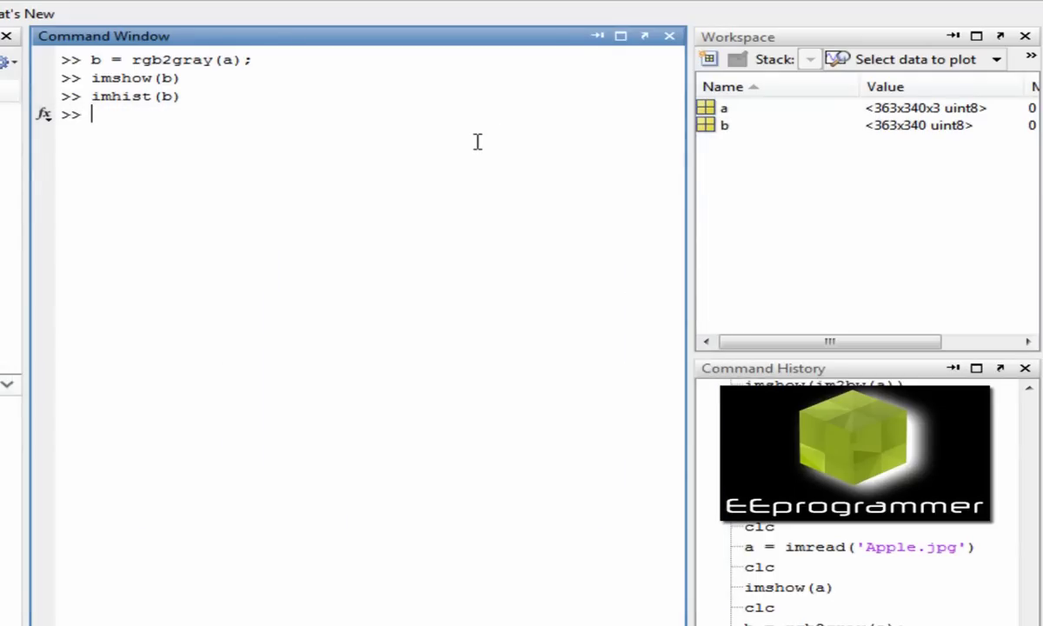
Clear the console and load pout.tif into I with imread
type("clc")
key("Return")
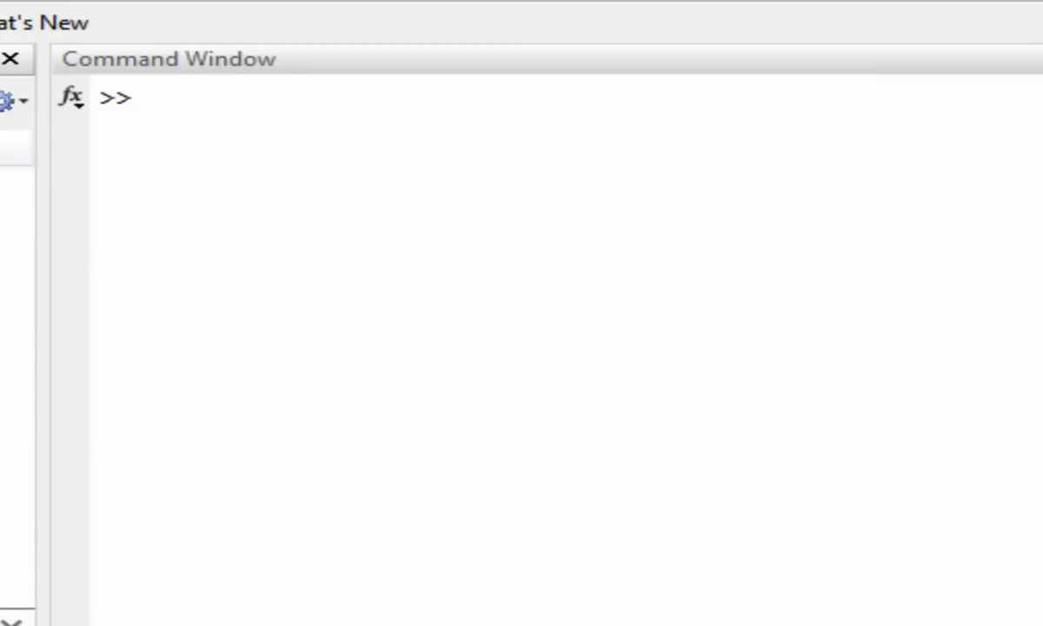
left_click(594, 495)
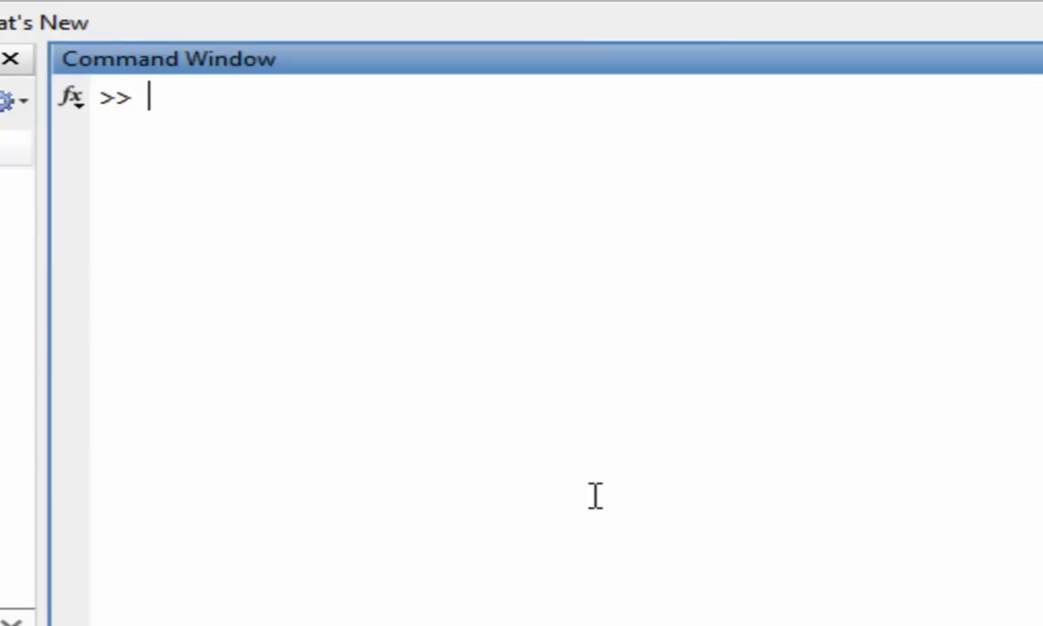
type("I = imread('pout.tif');")
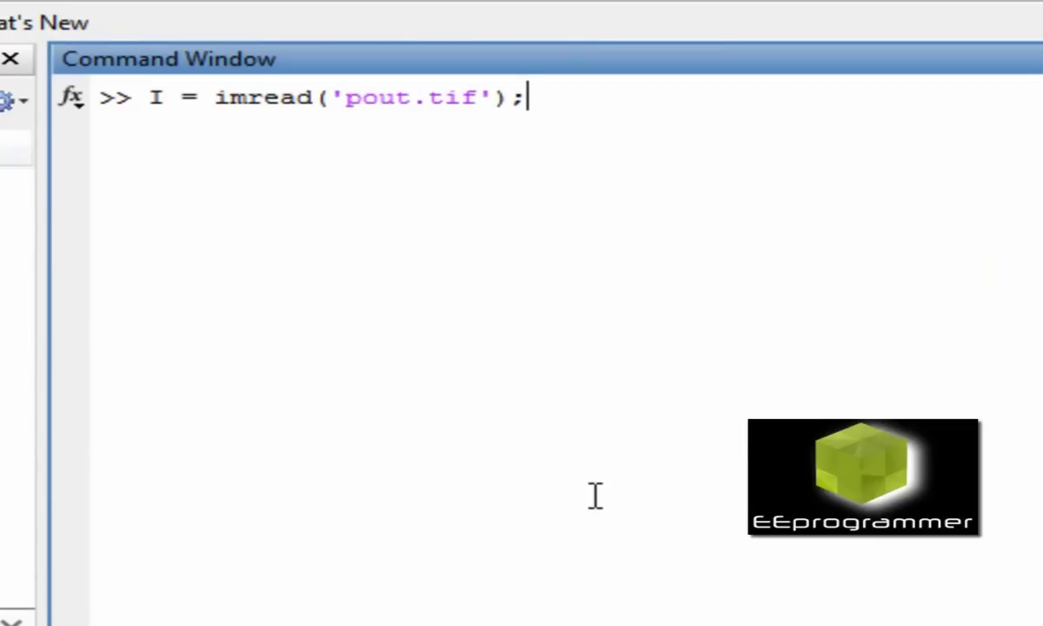
key("Return")
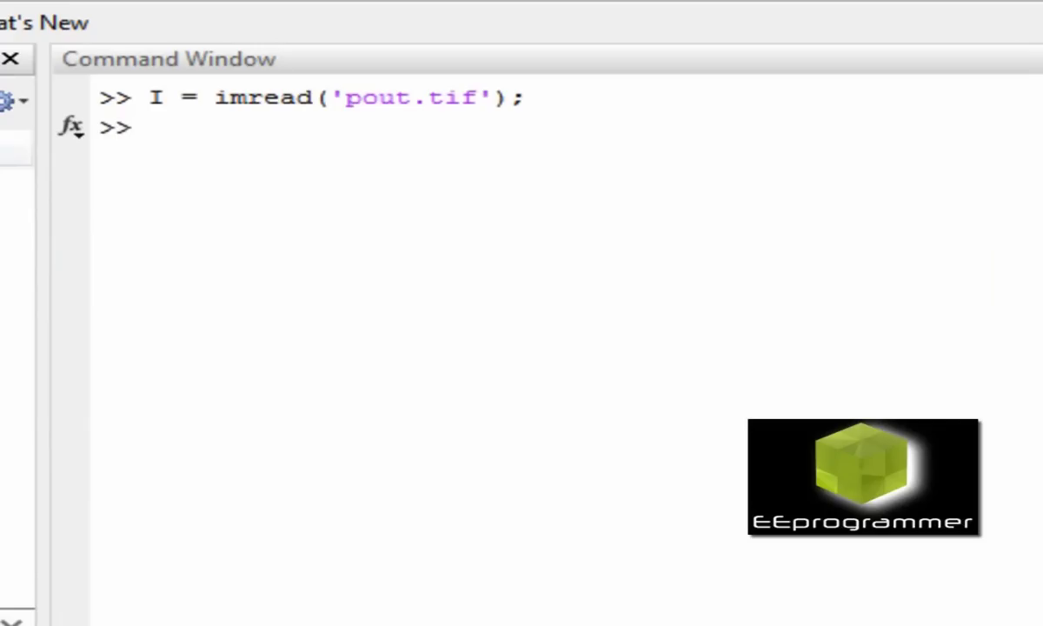
Create J = imadjust(I) and display I and J in two separate figures
type("J = imadjust(I);")
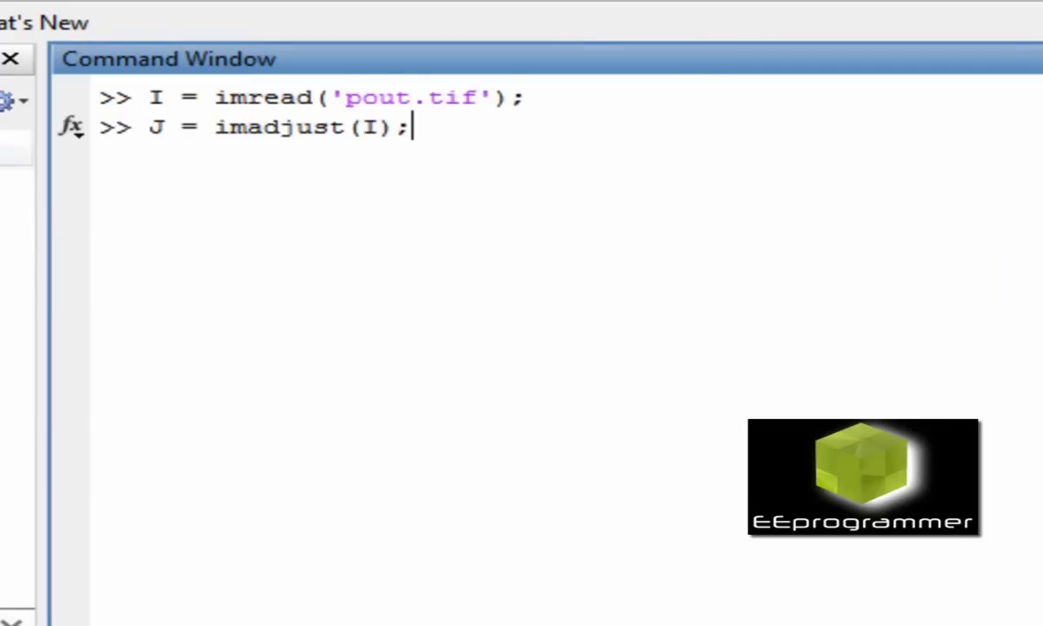
key("Return")
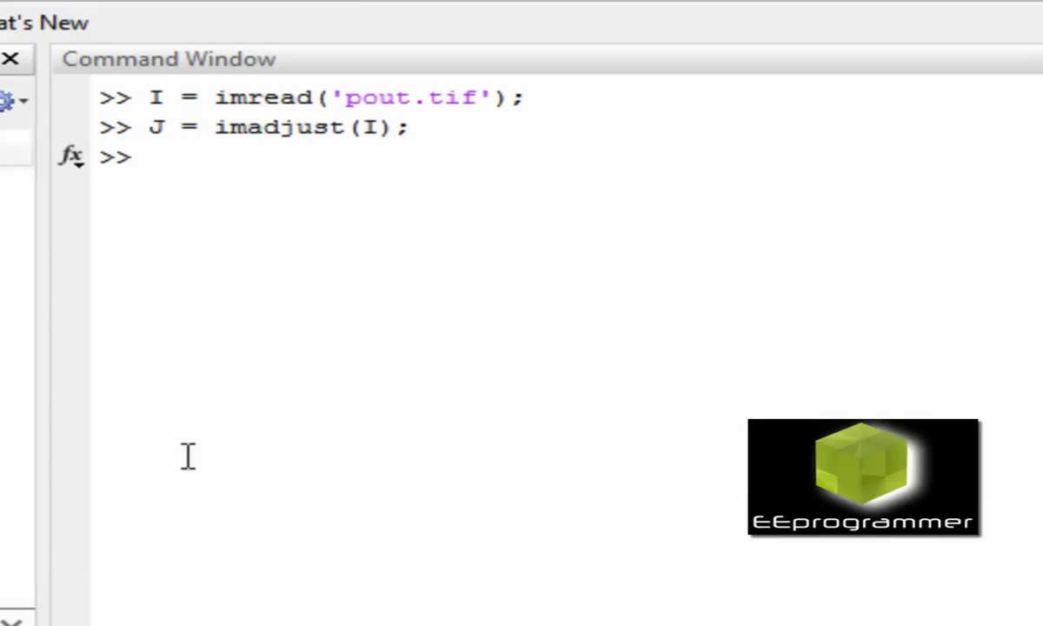
left_click(240, 436)
type("figure, imshow(I), figure, imshow(J)")
key("Return")
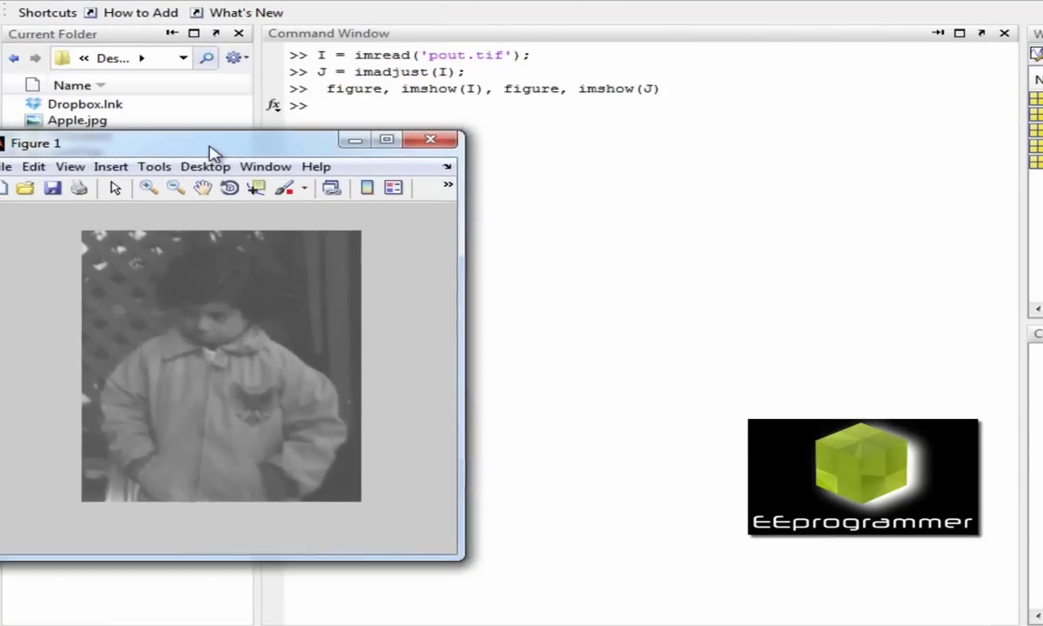
Drag Figure 1 and Figure 2 so the original and adjusted pout images sit side by side
left_click_drag(393, 61, 430, 63)
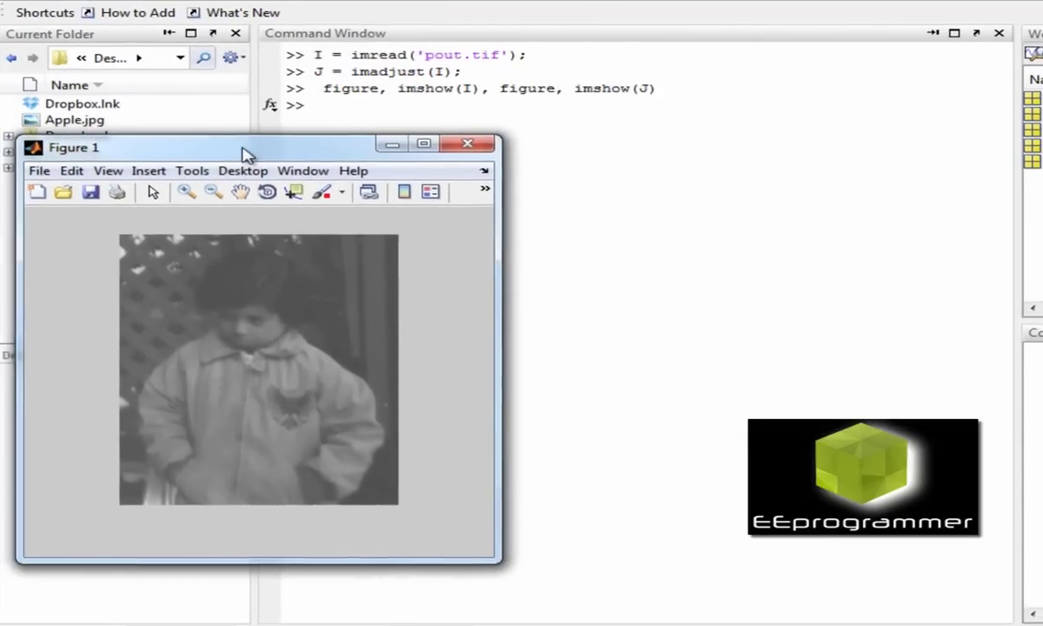
left_click_drag(757, 147, 702, 148)
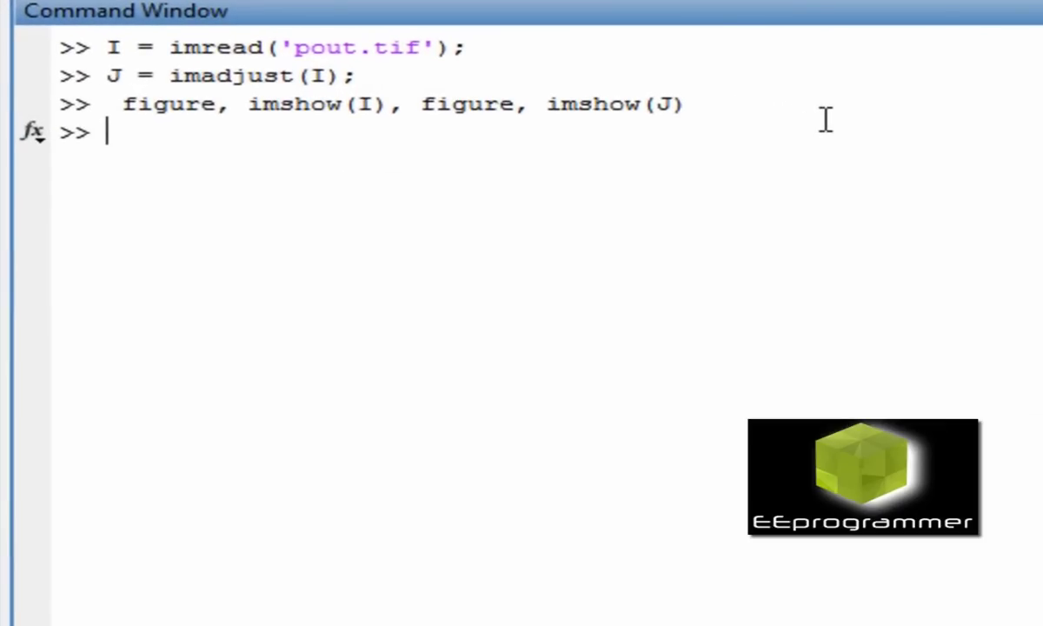
Close all figures and begin the command with subplot(1,2,1), imshow(J)
type("cl")
type("ose all")
key("Return")
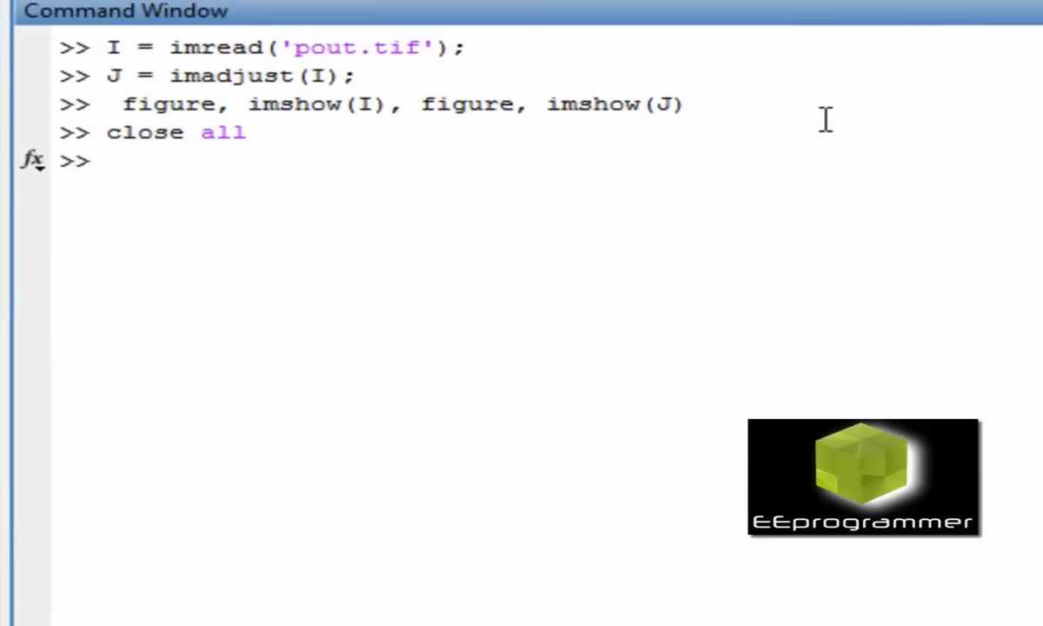
type("subplot()")
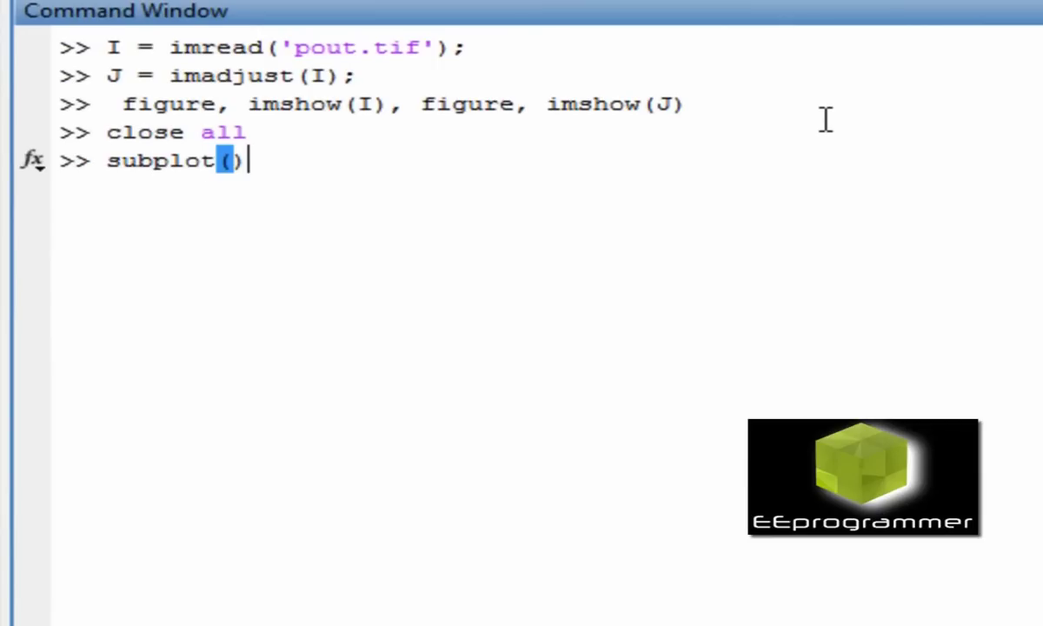
key("Left")
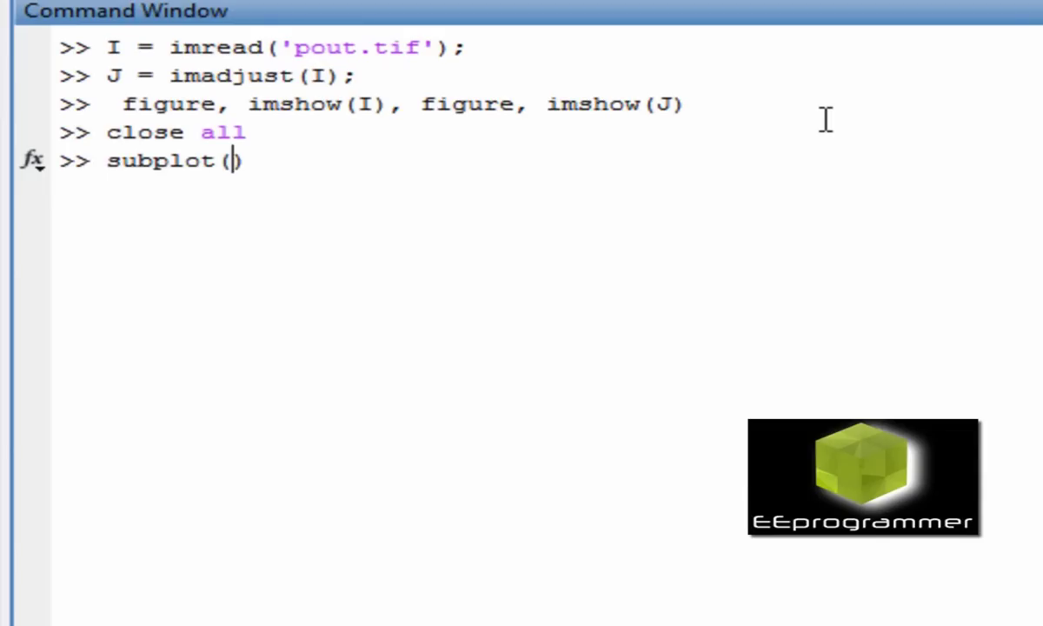
type("1,1")
key("BackSpace")
type("2,1")
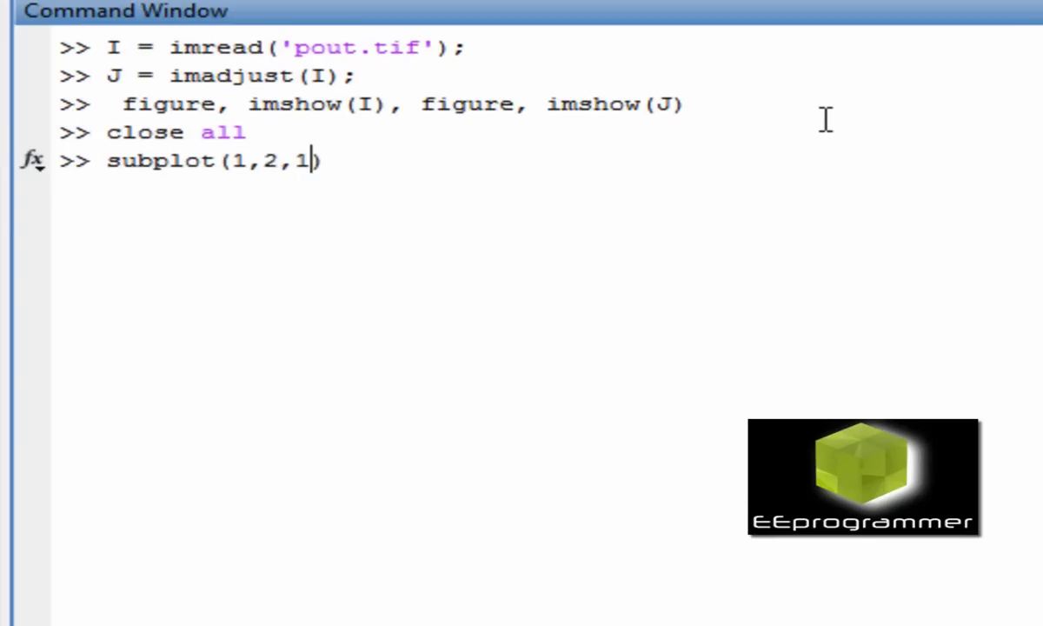
key("Right")
type(", imsho")
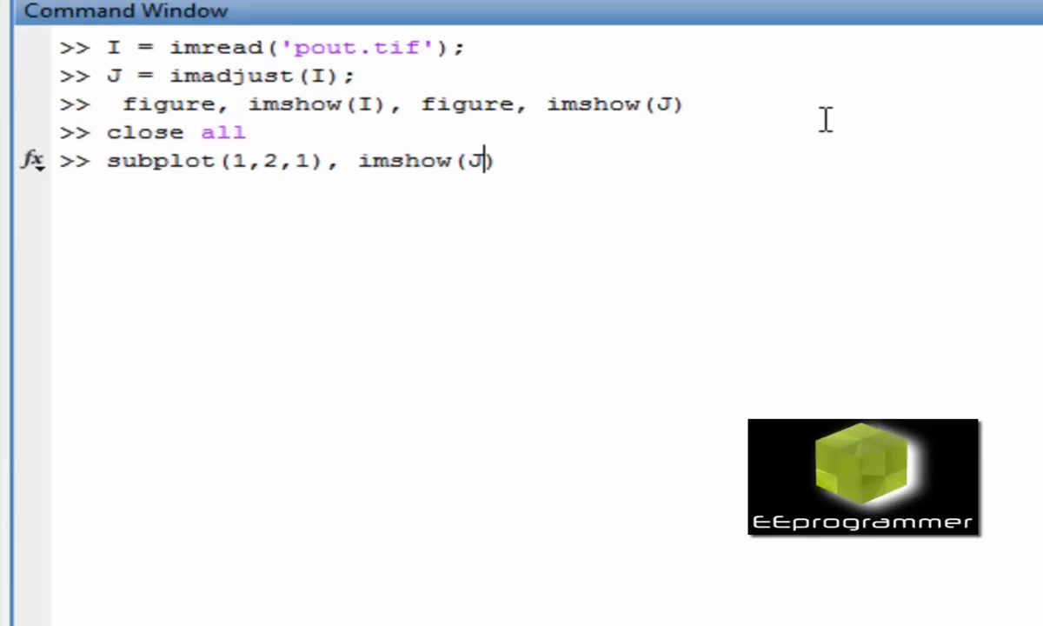
key("Right")
Append subplot(1,2,2), imshow(im2bw(J)) and run the side-by-side command
type("; s")
type("ubplot")
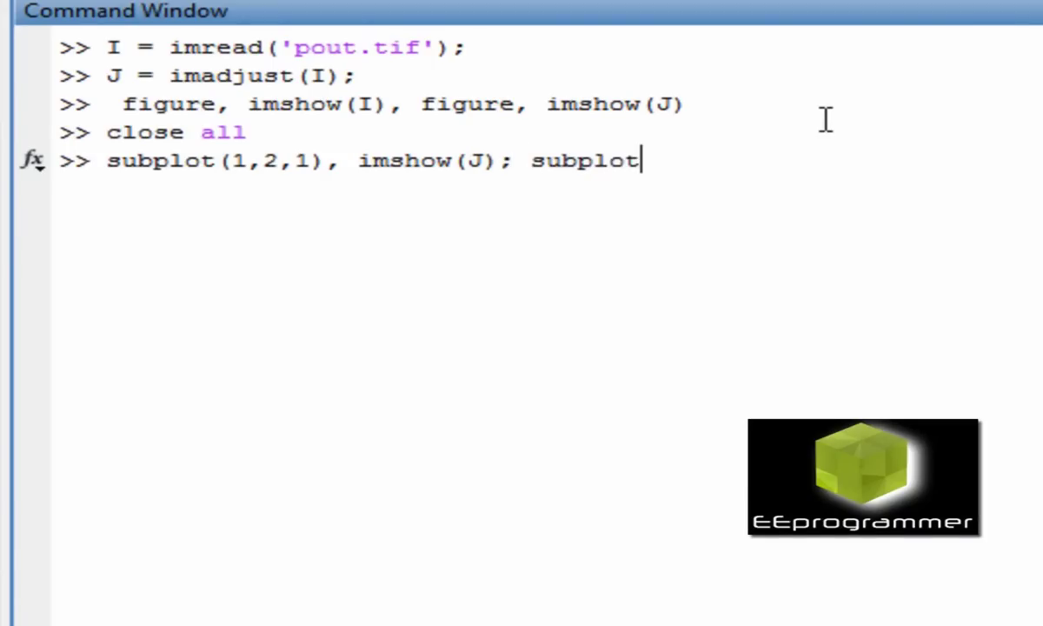
type("()")
key("Left")
type("1")
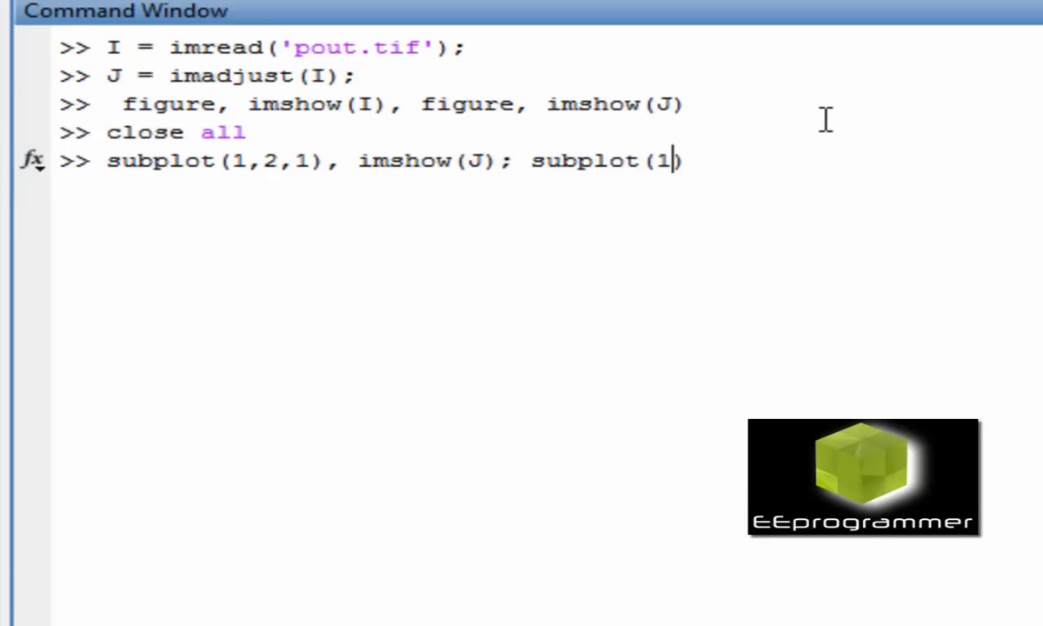
type(",2,2")
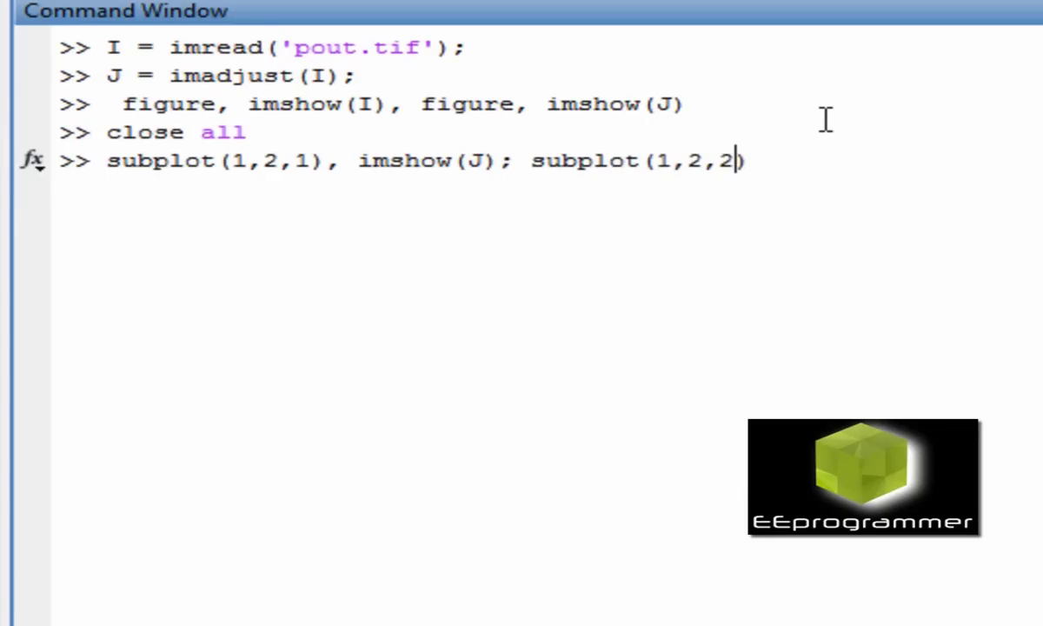
key("Right")
type(", ")
type("im2")
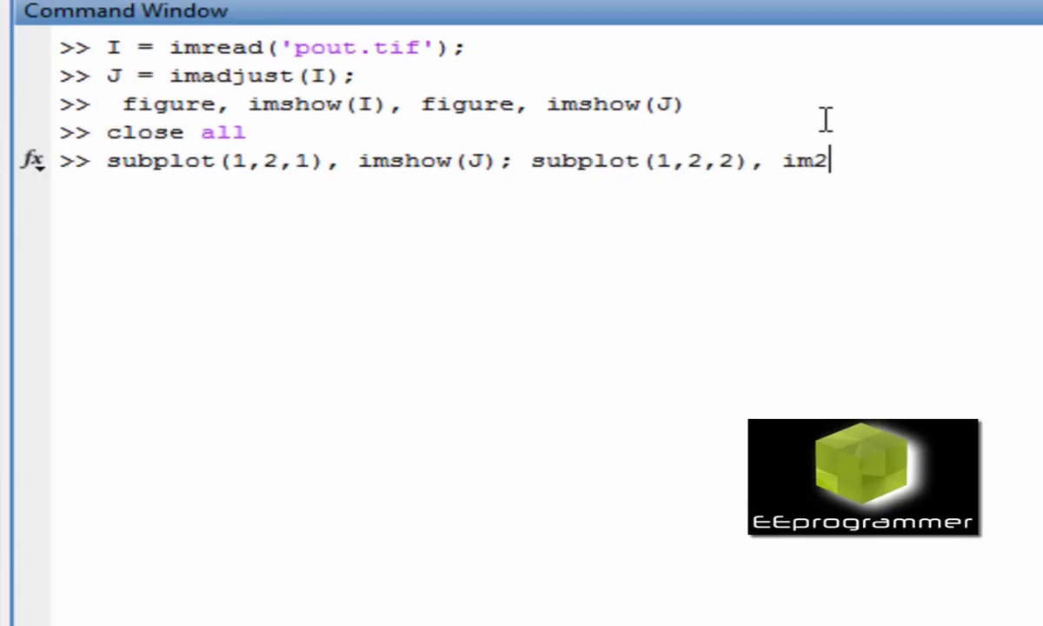
type("b")
type("w()")
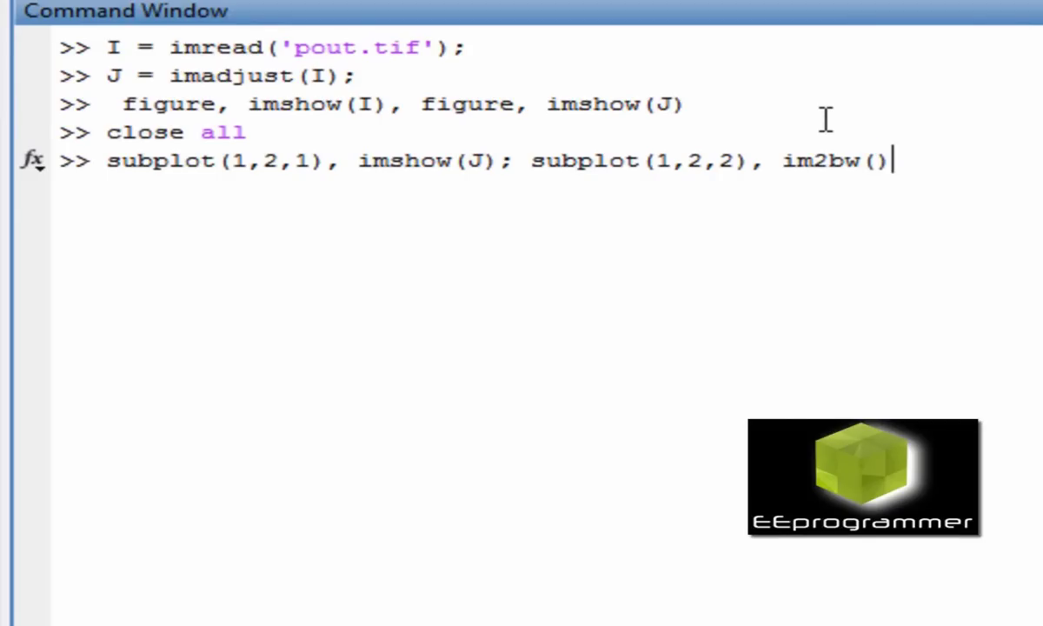
key("Left")
type("J")
key("Left")
key("Left")
key("Left")
key("Left")
key("Left")
type("imshow")
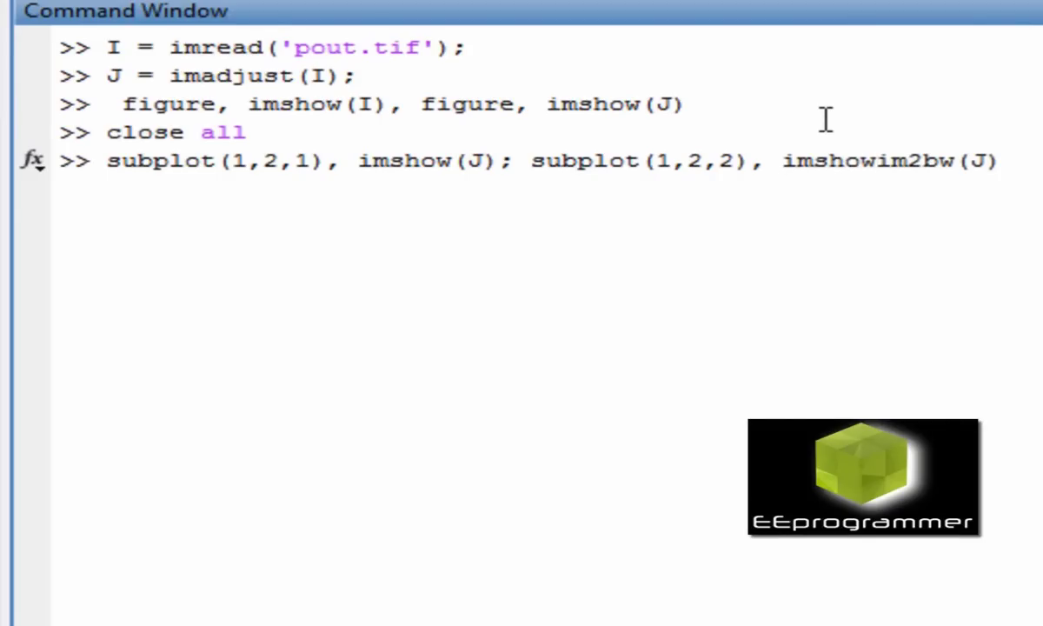
type("(")
key("Right")
key("Right")
key("Right")
key("Right")
key("Right")
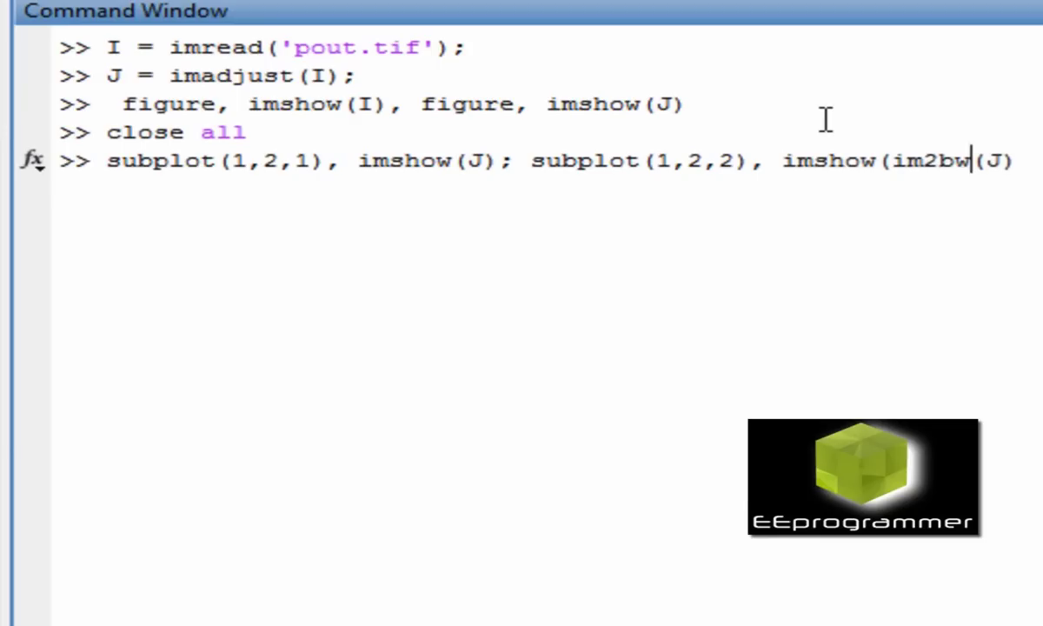
key("Right")
key("Right")
key("Right")
type(")")
key("Return")
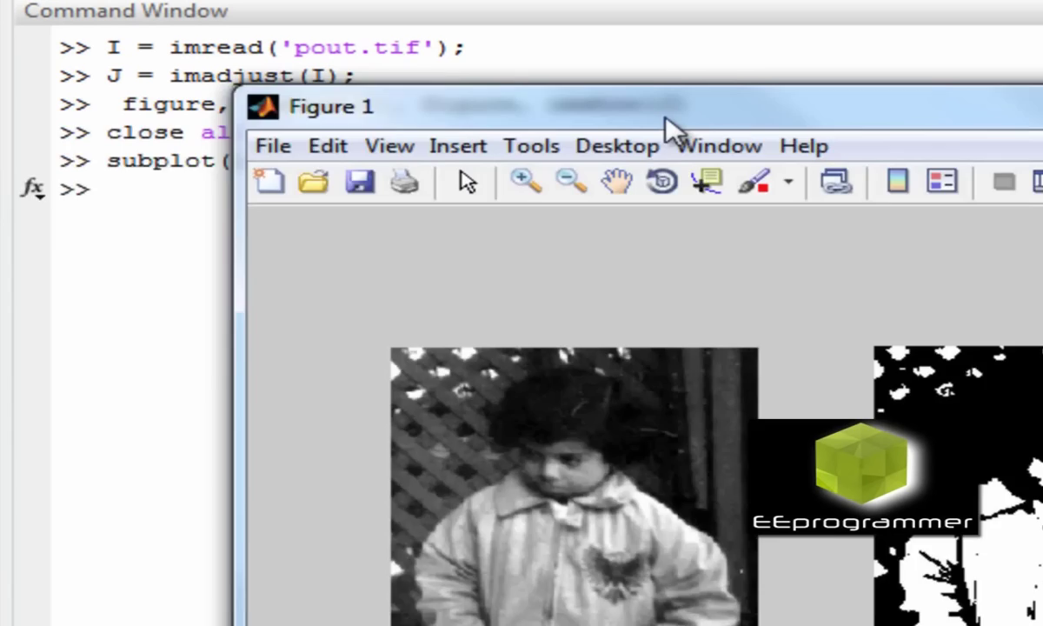
Drag Figure 1 left so both subplots, adjusted and black-and-white pout, are fully visible
mouse_move(936, 110)
left_mouse_down()
mouse_move(787, 217)
mouse_move(756, 221)
left_mouse_up()
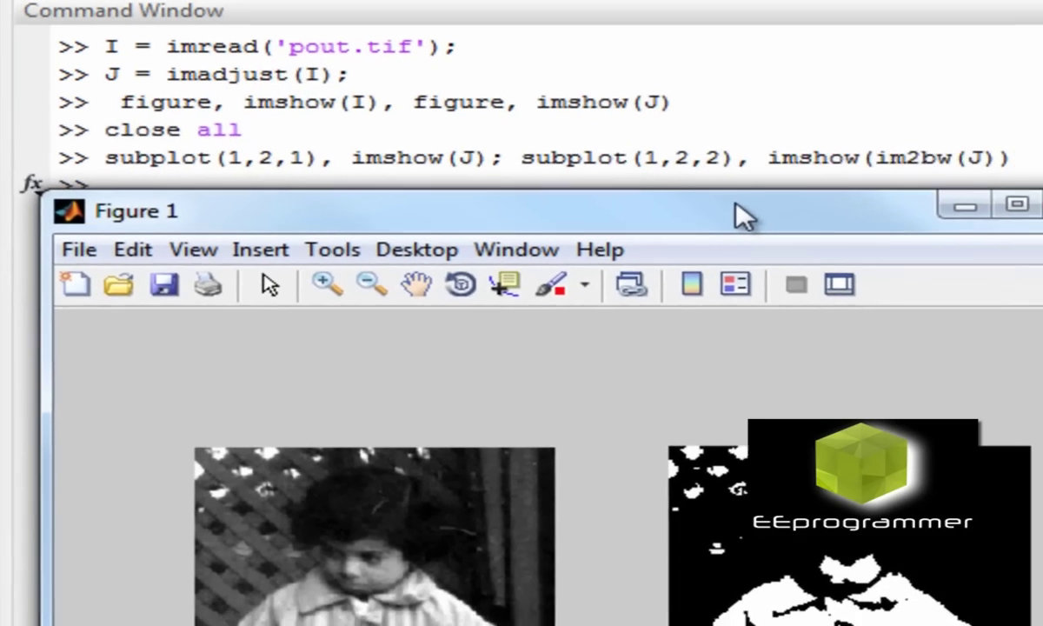